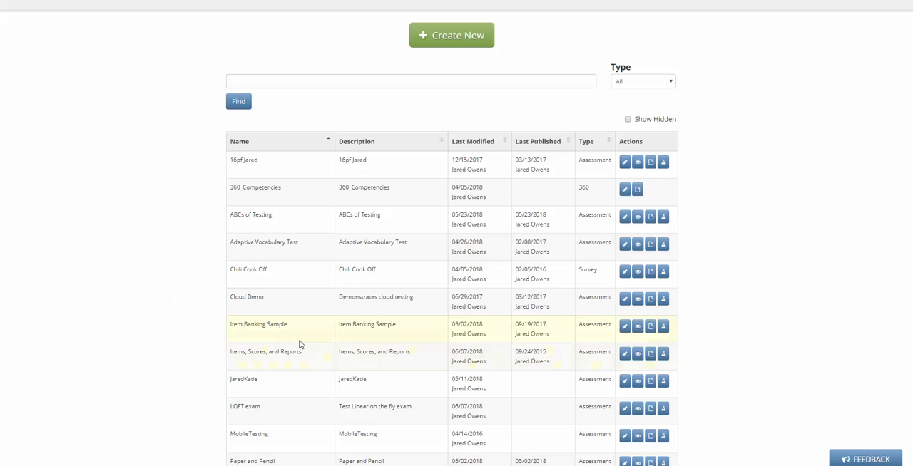
Open the "Items, Scores, and Reports" assessment for editing and add an Image Placement question at the start of Section #2
left_click(624, 356)
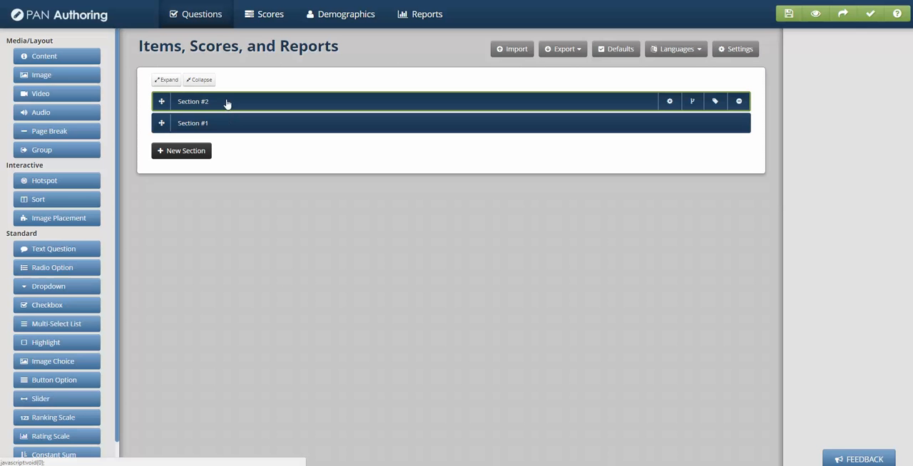
left_click(226, 102)
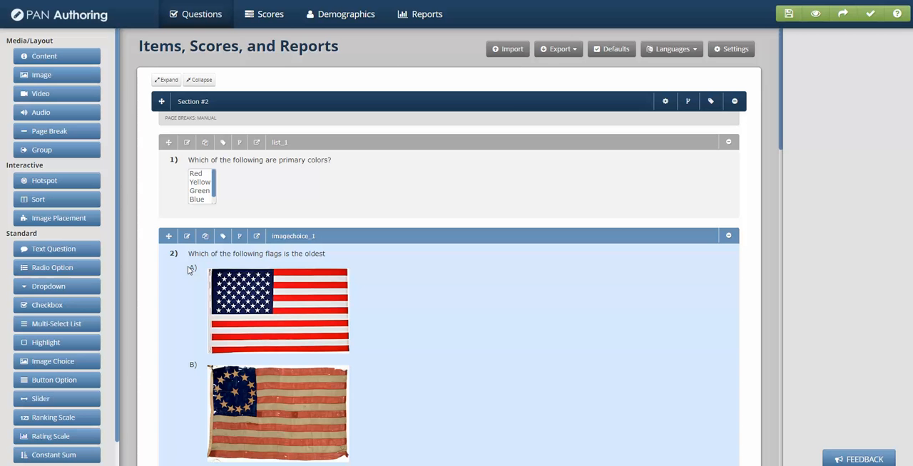
left_click_drag(61, 219, 298, 148)
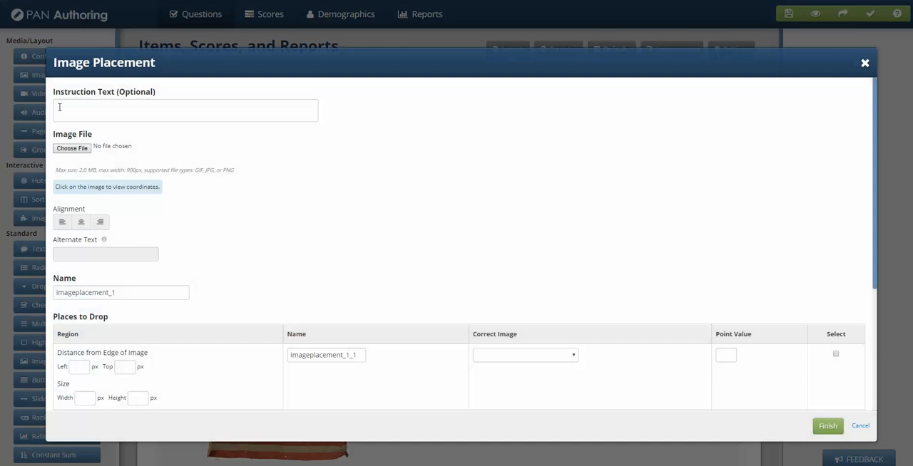
Enter "Directions" as the instruction text of the image placement question
left_click(101, 111)
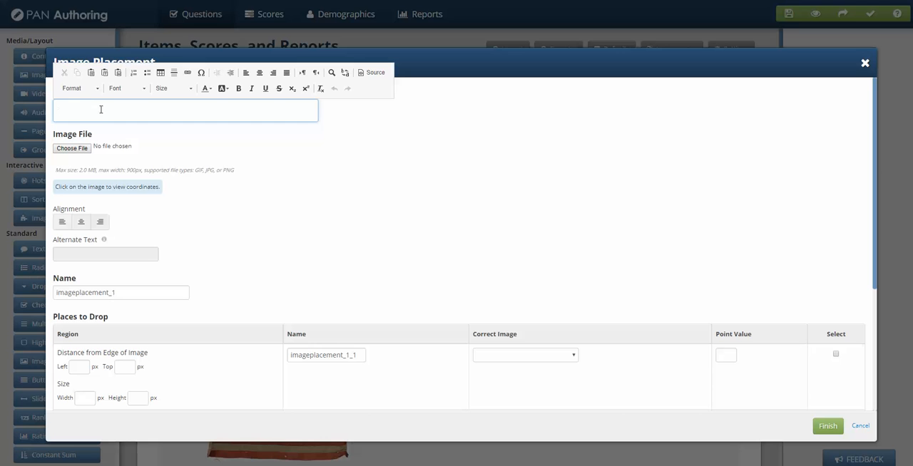
type("Directions")
left_click(309, 234)
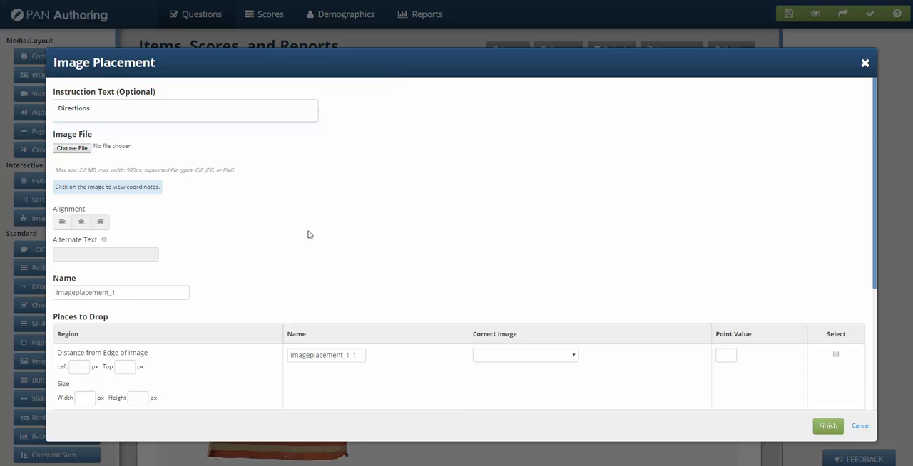
Upload candy.png from the desktop as the question's main image file
left_click(71, 149)
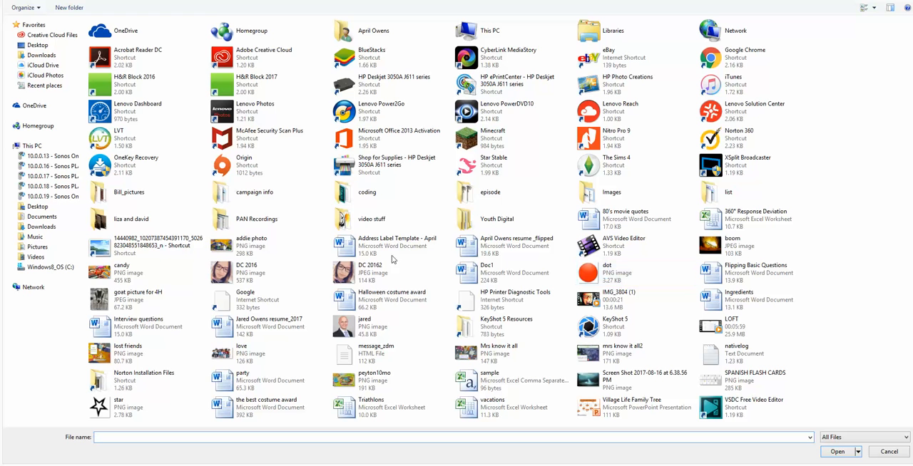
left_click(133, 275)
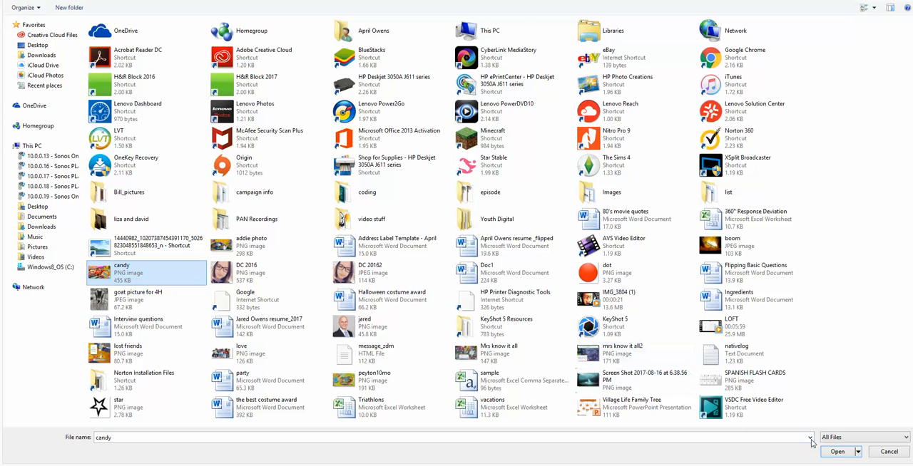
left_click(833, 450)
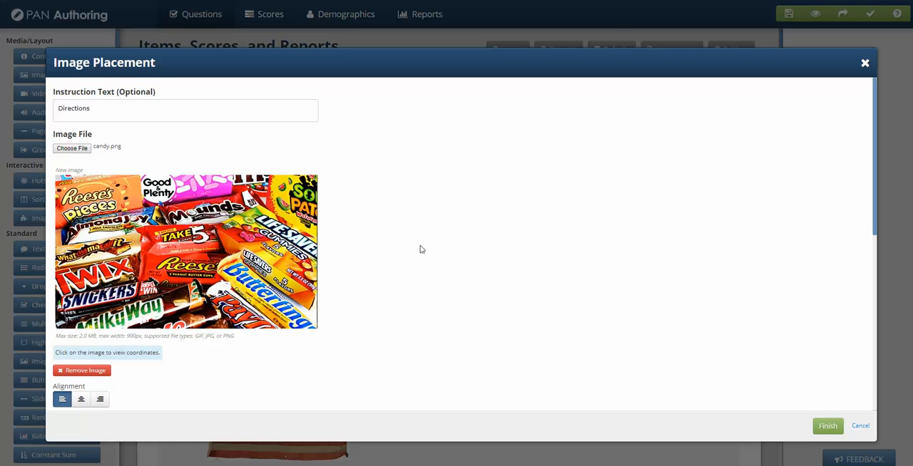
Look up the pixel coordinates of the Reese's label on the candy image
scroll(459, 254, "down", 1)
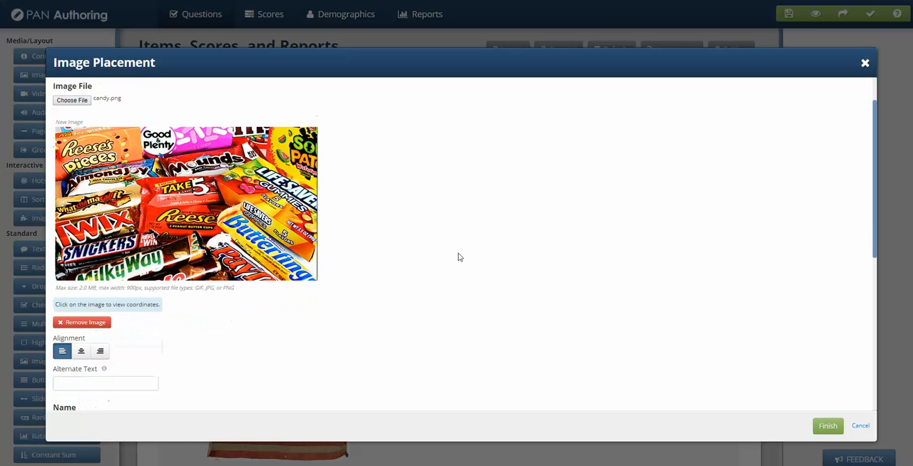
scroll(456, 249, "up", 1)
scroll(460, 266, "down", 3)
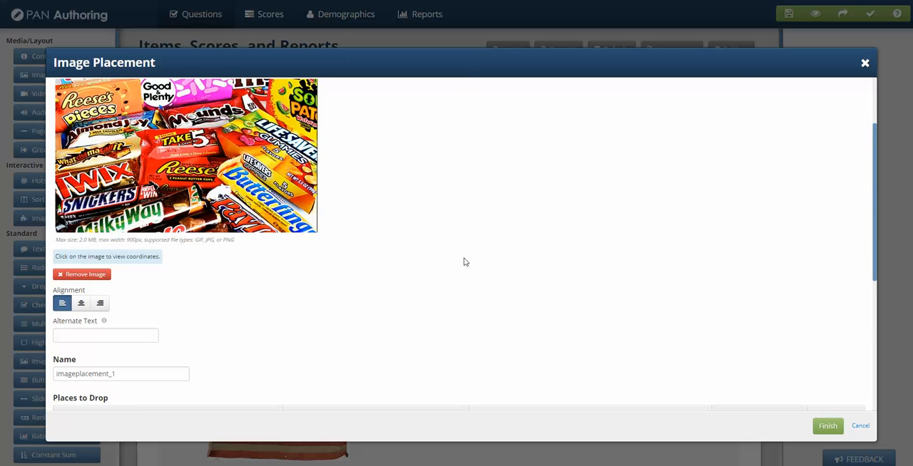
left_click(193, 142)
scroll(461, 318, "up", 1)
scroll(461, 318, "up", 1)
left_click(187, 156)
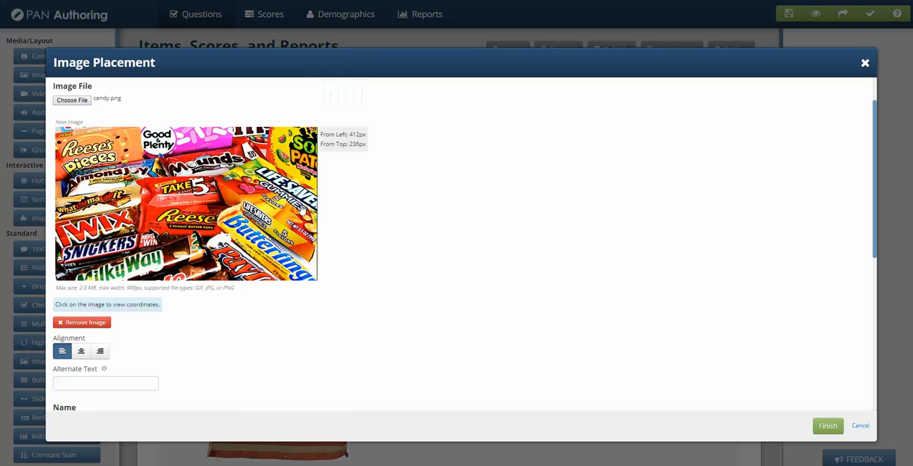
left_click(172, 174)
Define the first drop region at 220 px from the image's left edge and 169 px from its top, sized 125 by 50 px
scroll(363, 271, "down", 1)
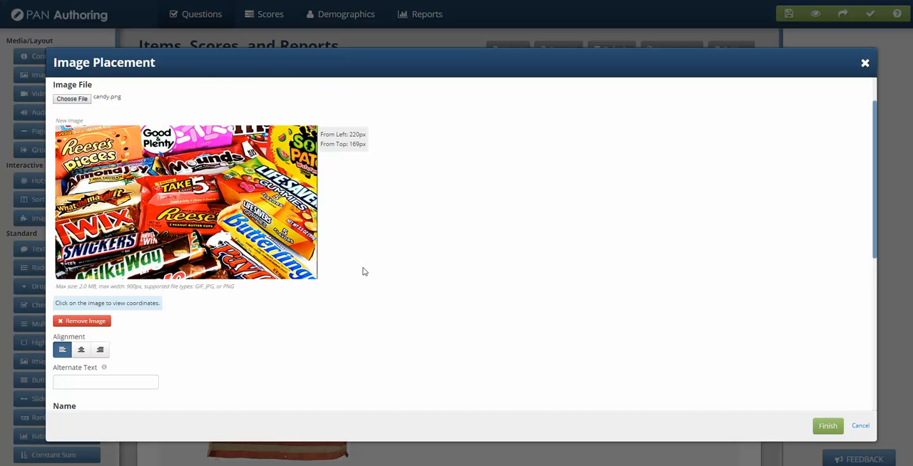
scroll(366, 271, "down", 2)
scroll(285, 282, "down", 1)
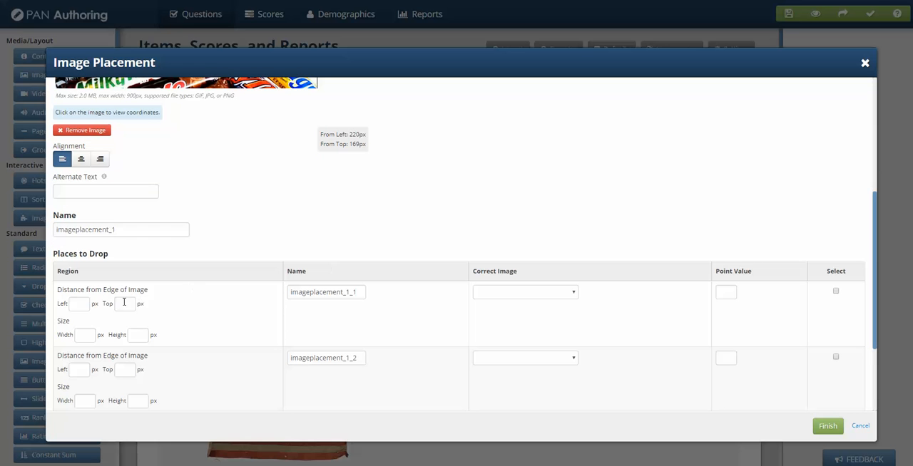
left_click(82, 307)
type("220")
left_click(139, 305)
type("1")
left_click(403, 185)
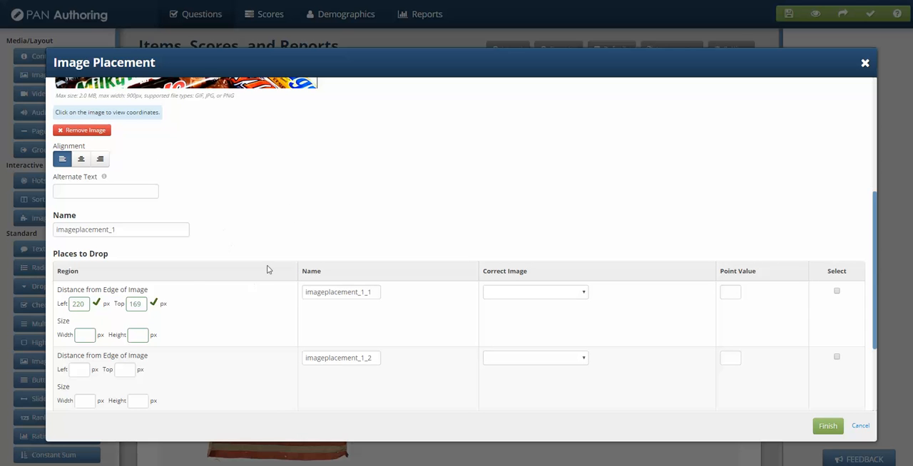
left_click(81, 334)
type("125")
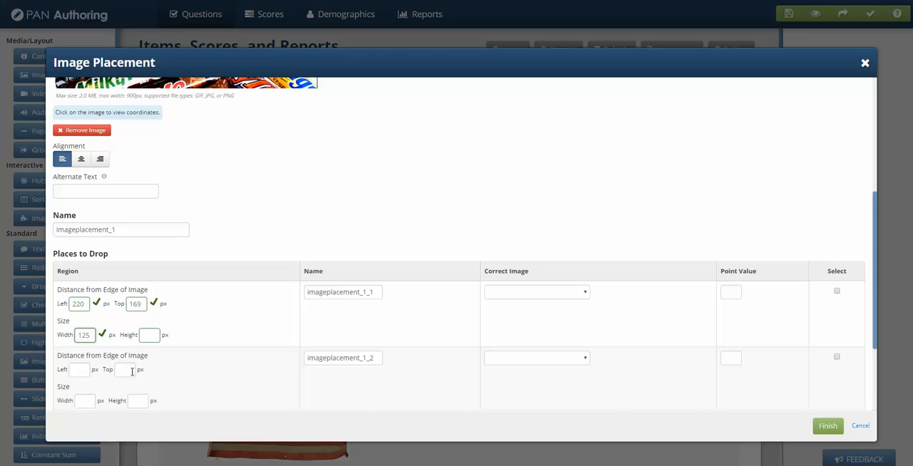
left_click(148, 335)
type("50")
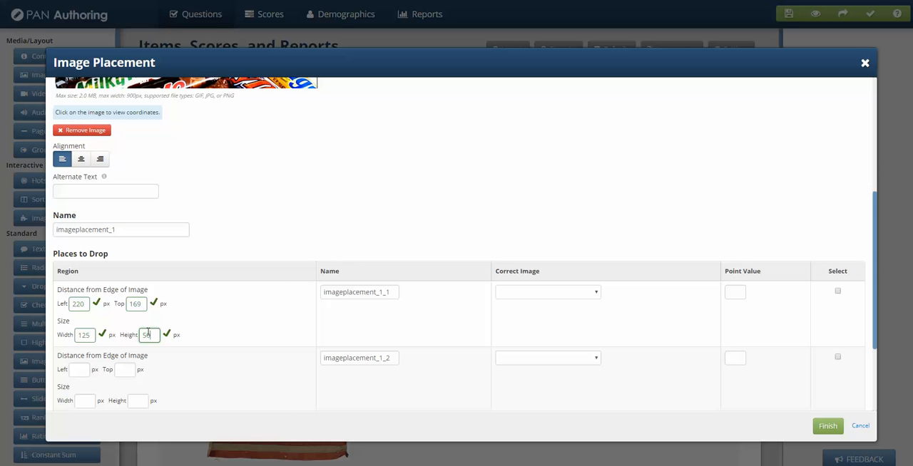
Define the second drop region over the Snickers bar: 40 px from the left, 241 px from the top, 125 px wide, 50 px high
scroll(275, 205, "up", 2)
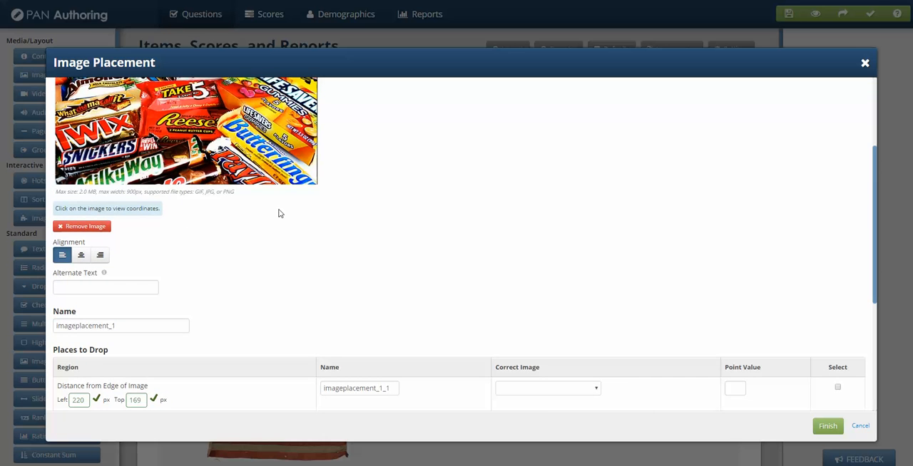
left_click(76, 151)
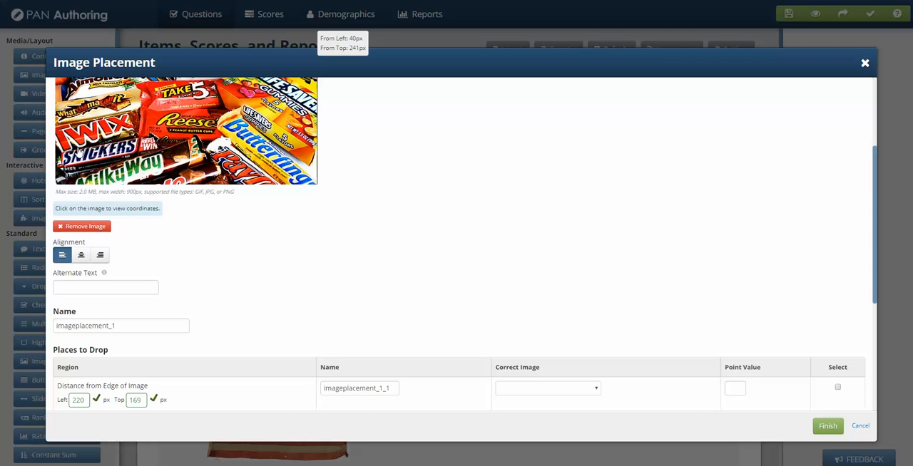
scroll(211, 257, "down", 4)
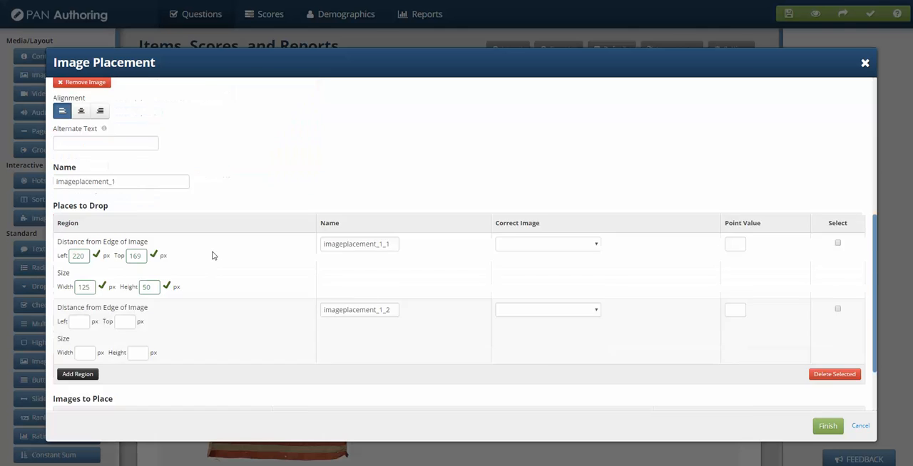
type("40")
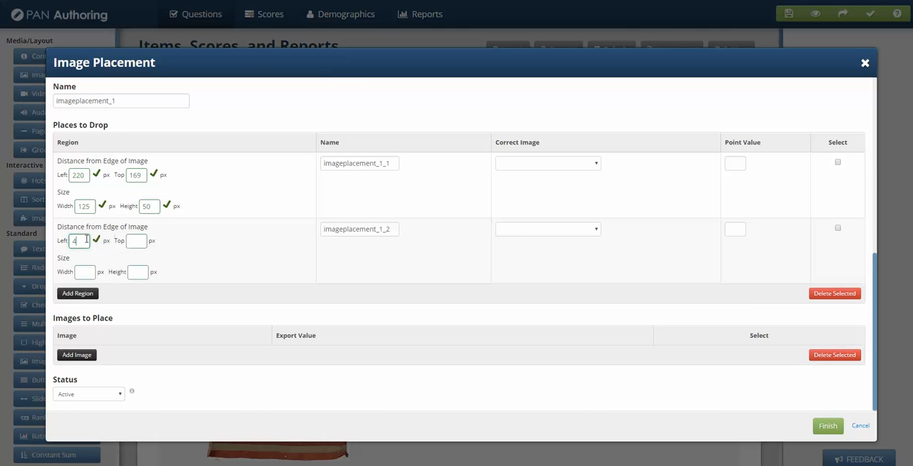
left_click(134, 239)
type("241")
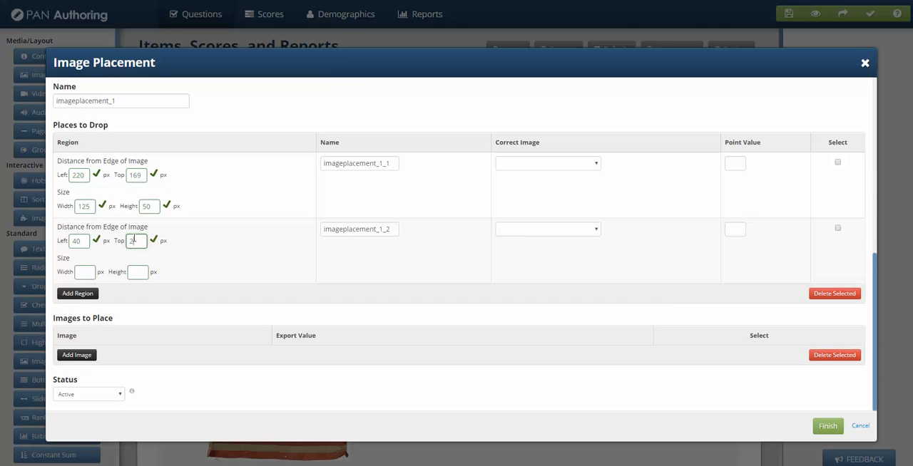
left_click(81, 271)
type("125")
left_click(149, 272)
type("50")
left_click(364, 104)
Add a first image to place and upload star.png for it
scroll(361, 104, "up", 1)
scroll(361, 104, "up", 5)
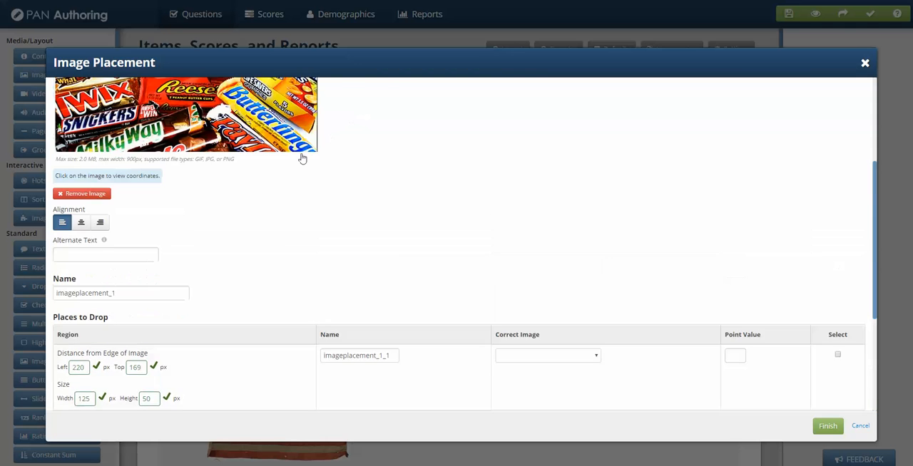
scroll(452, 288, "down", 5)
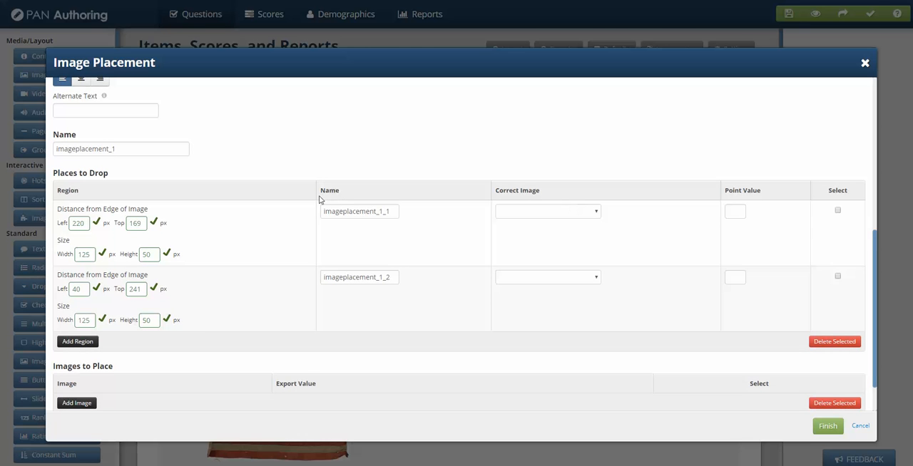
scroll(318, 197, "down", 1)
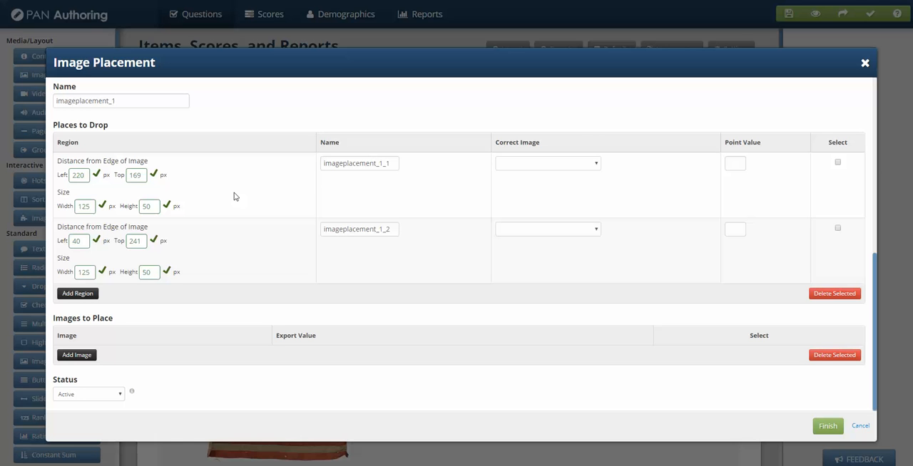
left_click(70, 360)
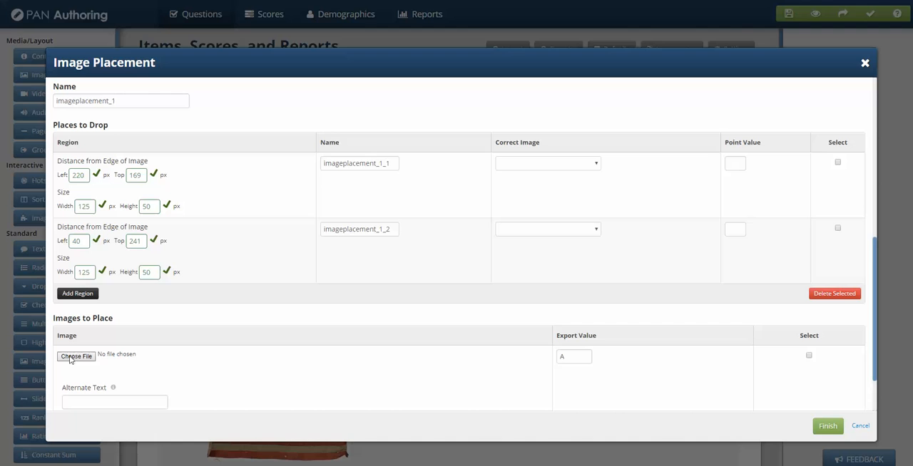
left_click(74, 357)
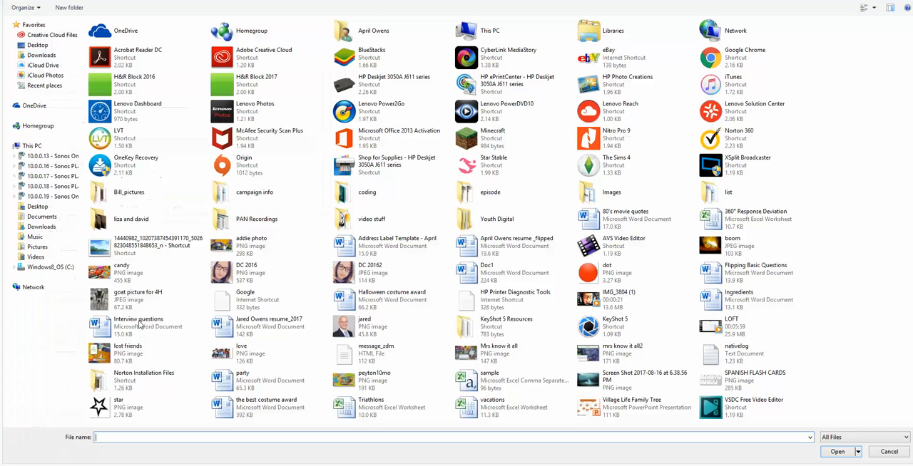
left_click(111, 412)
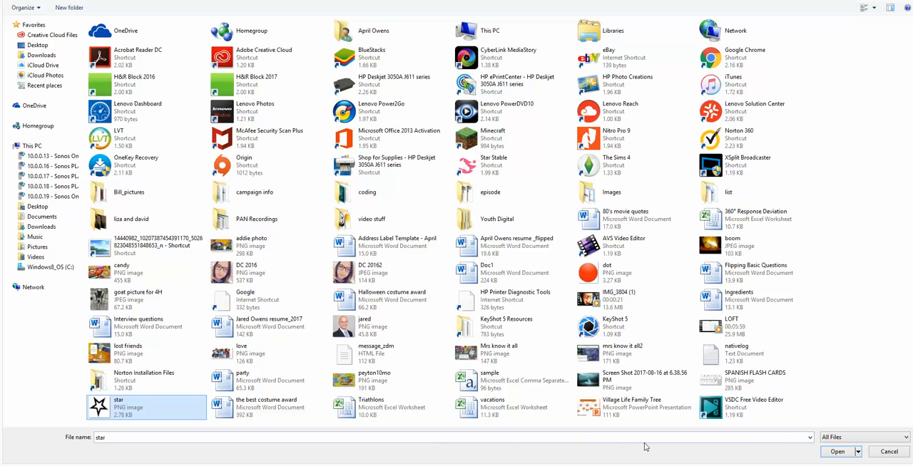
left_click(833, 452)
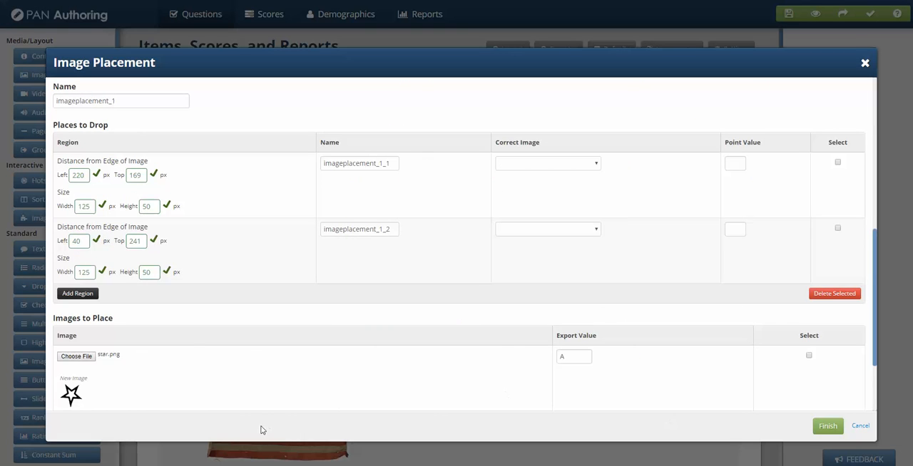
Add a second image to place and upload dot.png for it
scroll(195, 342, "down", 2)
left_click(74, 353)
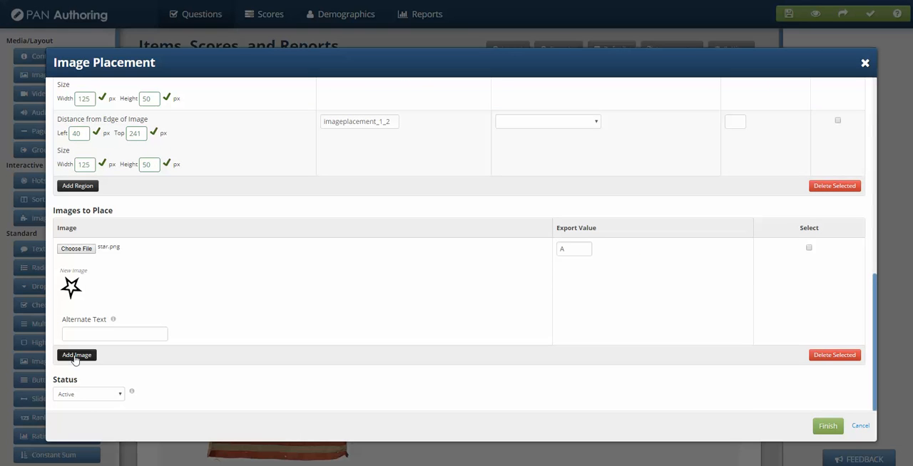
left_click(78, 356)
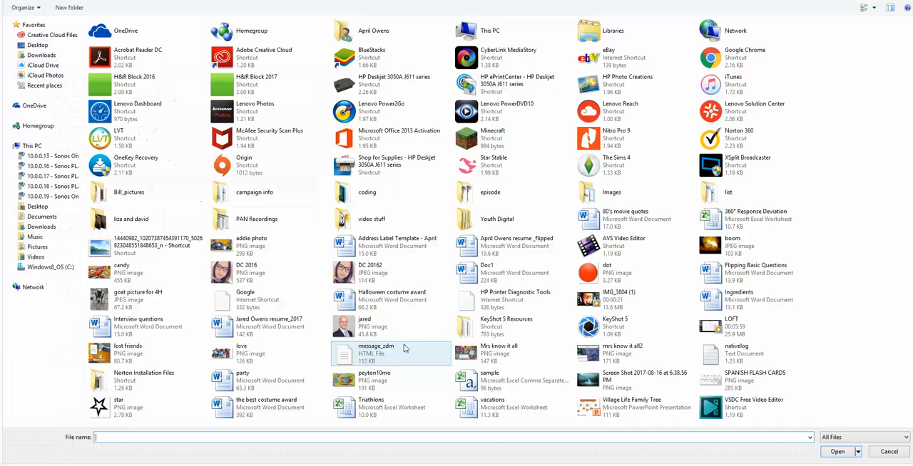
left_click(599, 275)
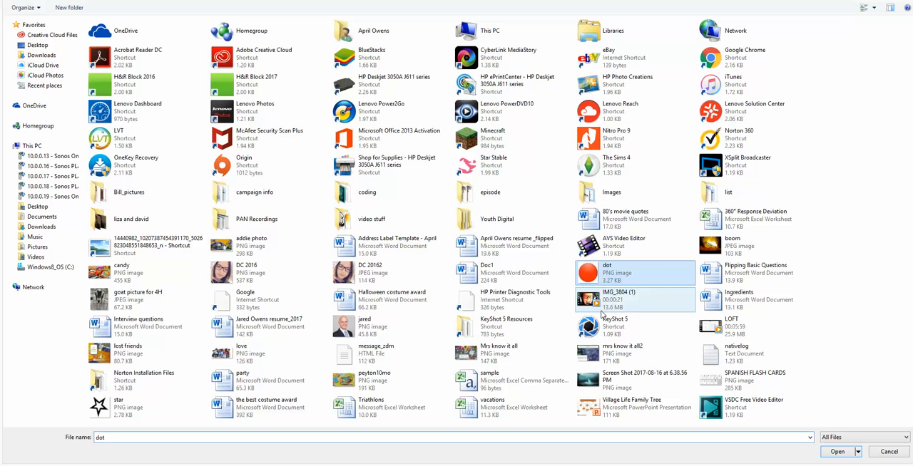
left_click(849, 452)
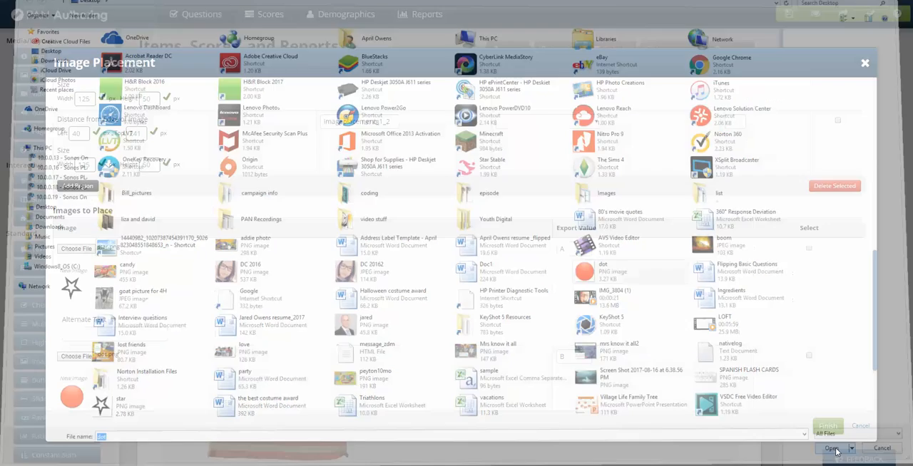
Set the alternate text of the star image to "Star" and of the dot image to "Dot"
left_click(95, 335)
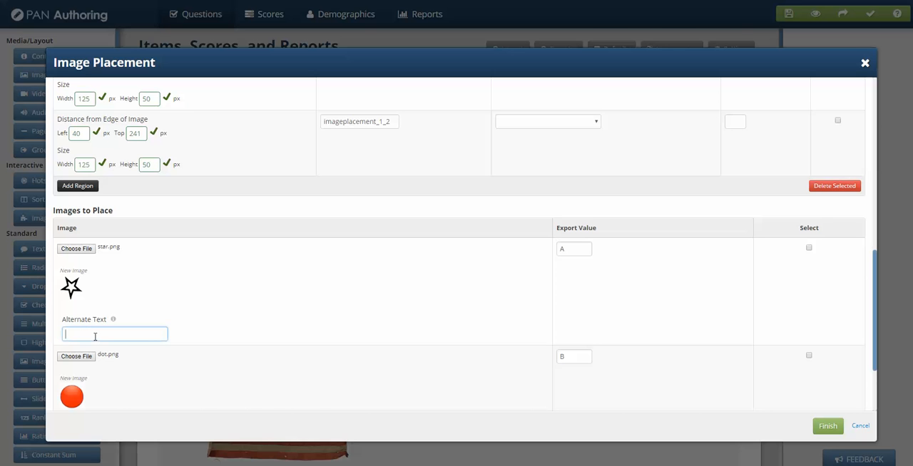
scroll(214, 385, "down", 3)
left_click(129, 334)
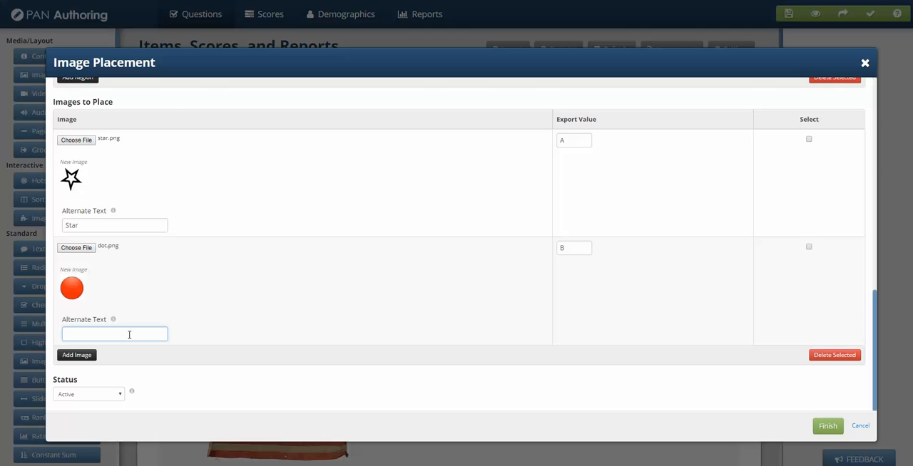
type("Dot")
scroll(605, 248, "up", 3)
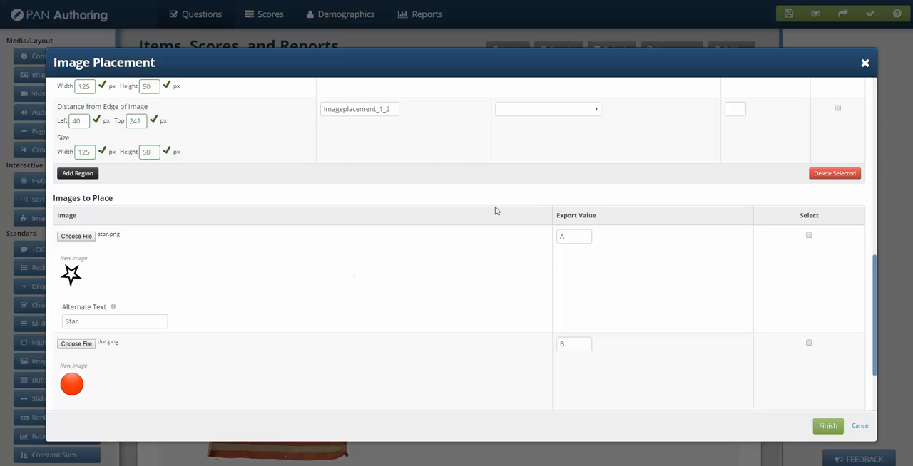
Set the correct image to A for the first drop region and B for the second, and finish the question
scroll(444, 259, "up", 3)
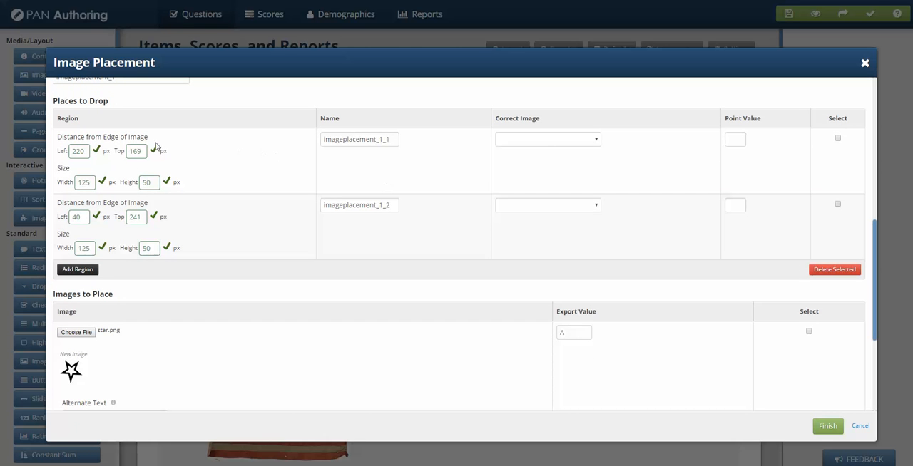
left_click(547, 140)
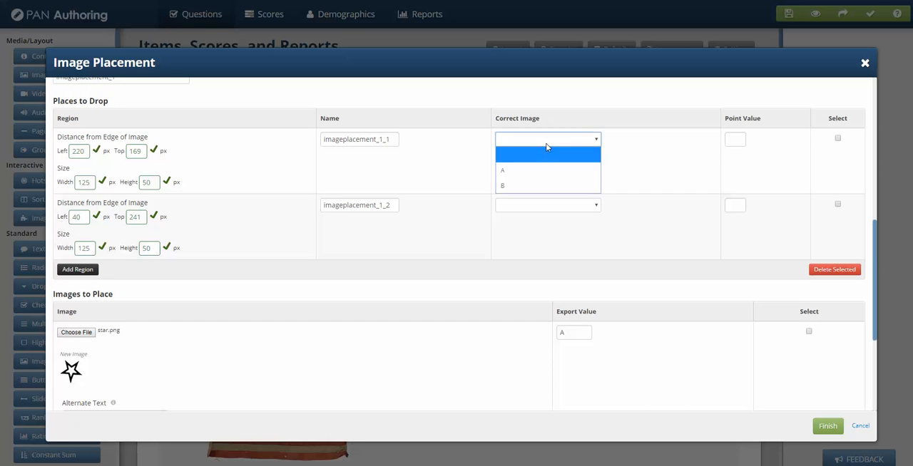
left_click(525, 174)
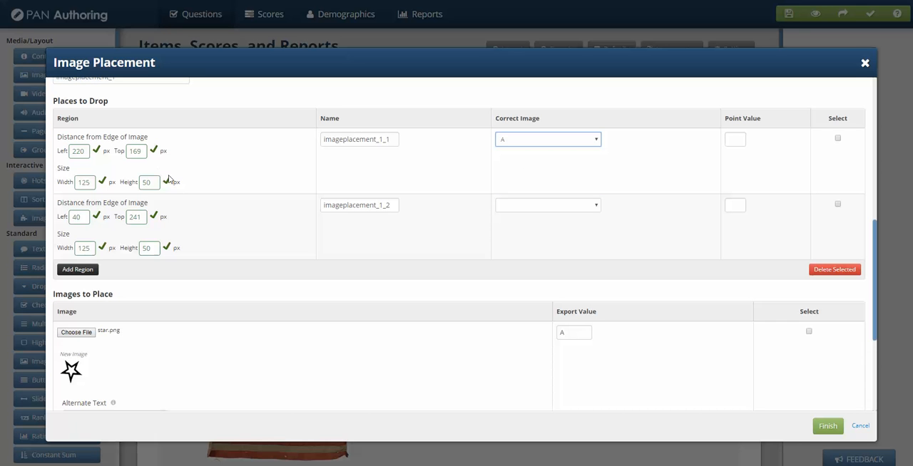
scroll(207, 207, "up", 7)
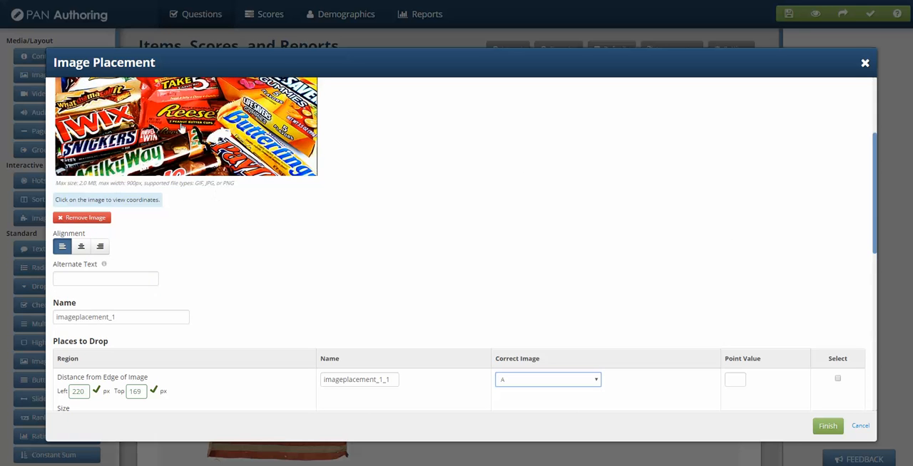
scroll(296, 259, "down", 8)
left_click(559, 157)
left_click(505, 203)
scroll(174, 325, "down", 3)
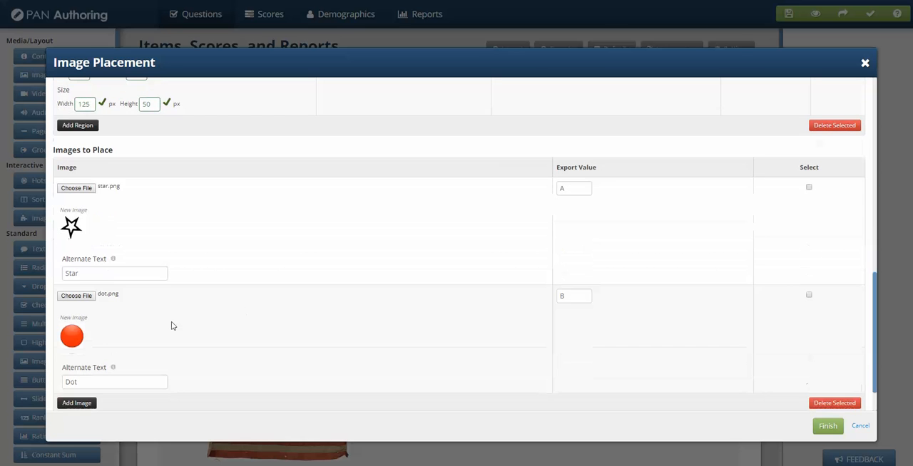
scroll(221, 316, "up", 10)
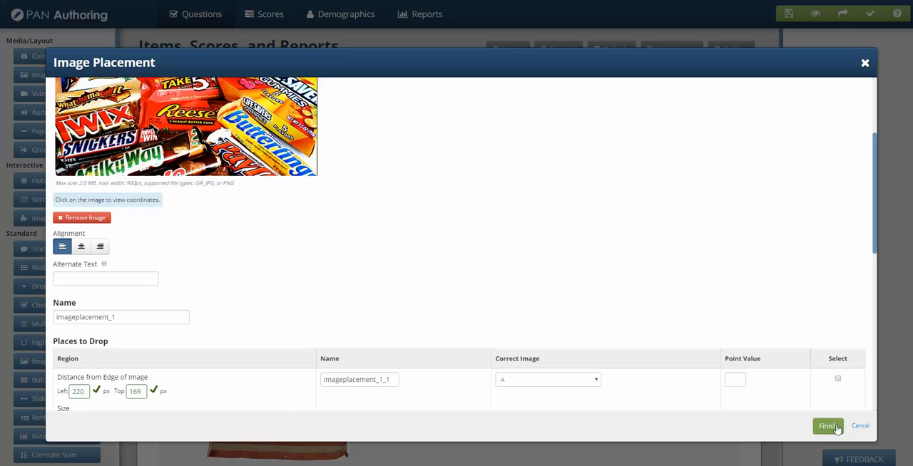
left_click(836, 427)
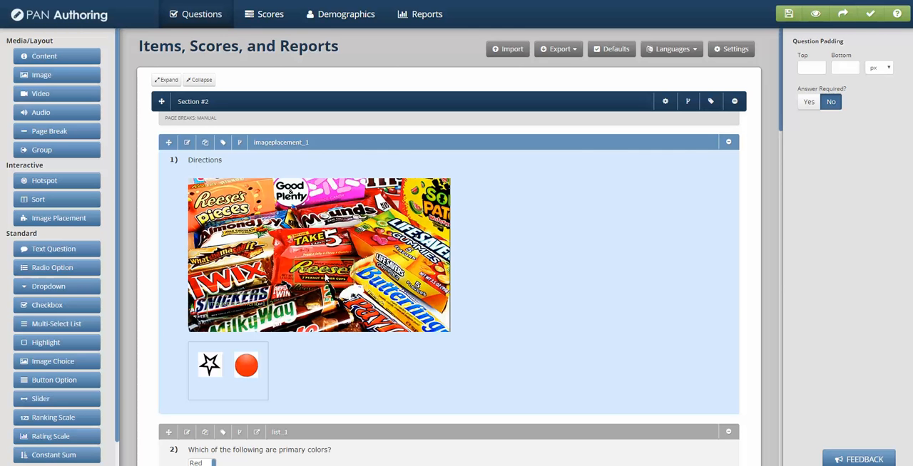
Try to place the star image on the Reese's bar within the question editor
left_click_drag(211, 366, 322, 273)
left_click_drag(327, 275, 325, 279)
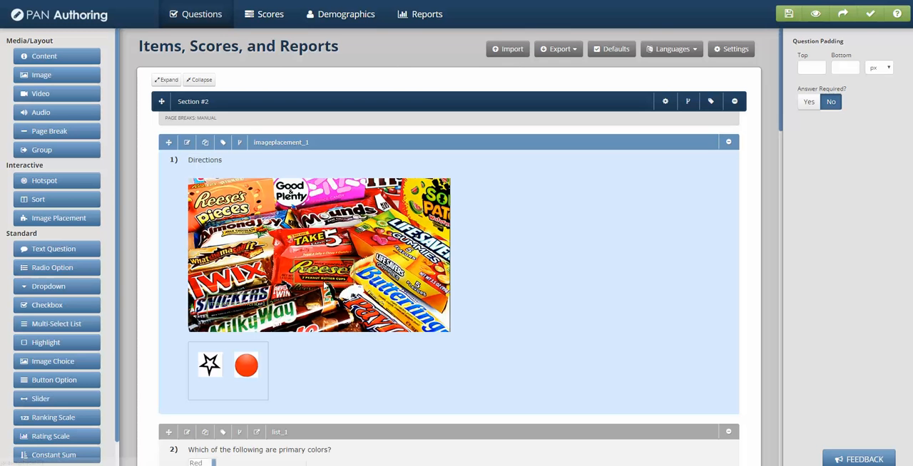
Reposition the first drop region to 185 px from the left and 172 px from the top, set its width to 150 px, and finish editing
left_click(188, 145)
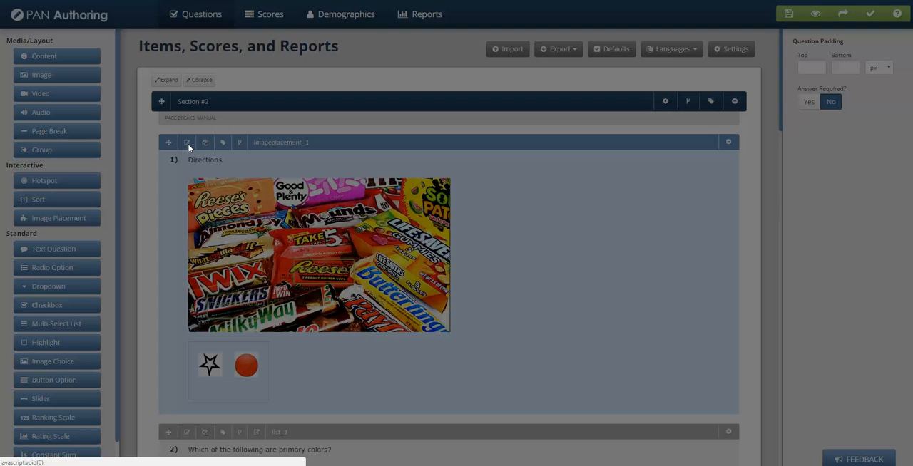
scroll(315, 388, "down", 1)
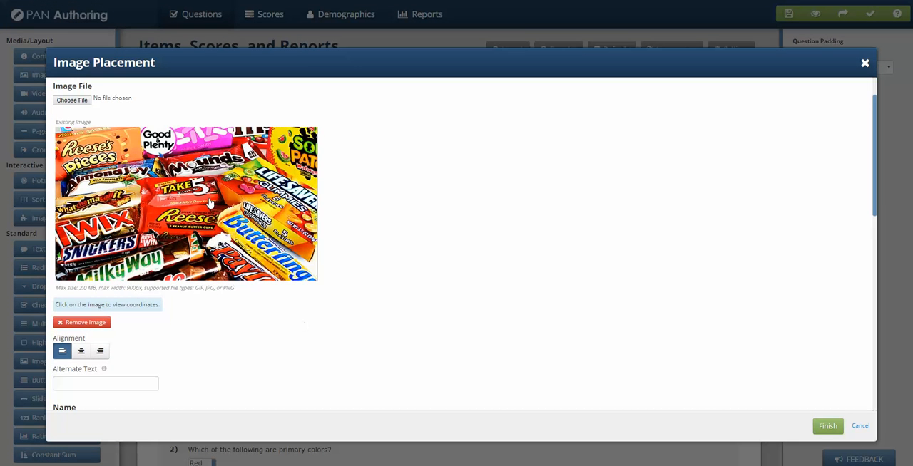
left_click(145, 214)
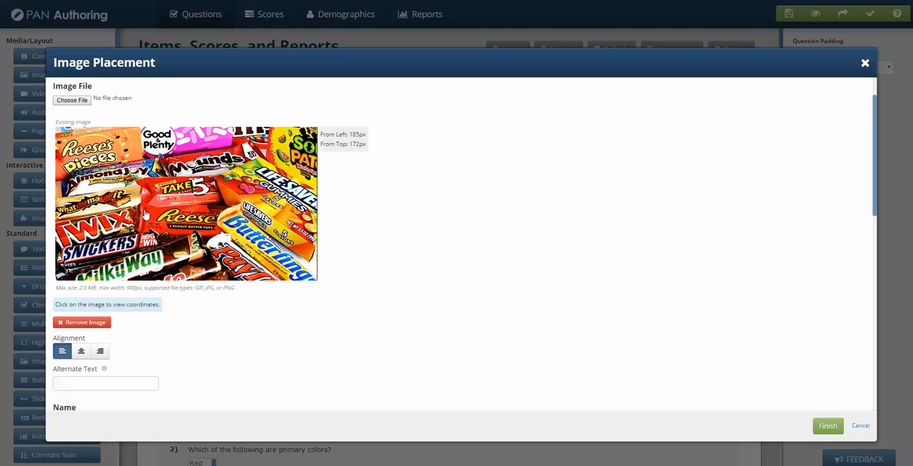
scroll(285, 318, "down", 5)
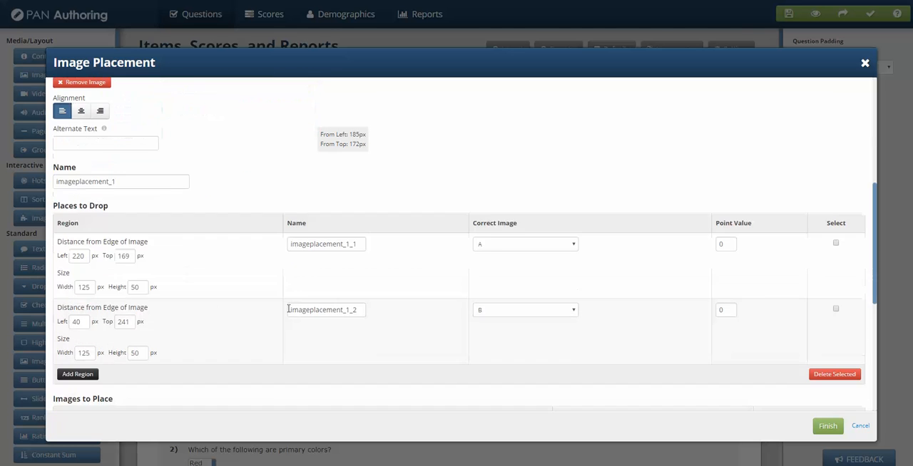
double_click(80, 256)
type("185")
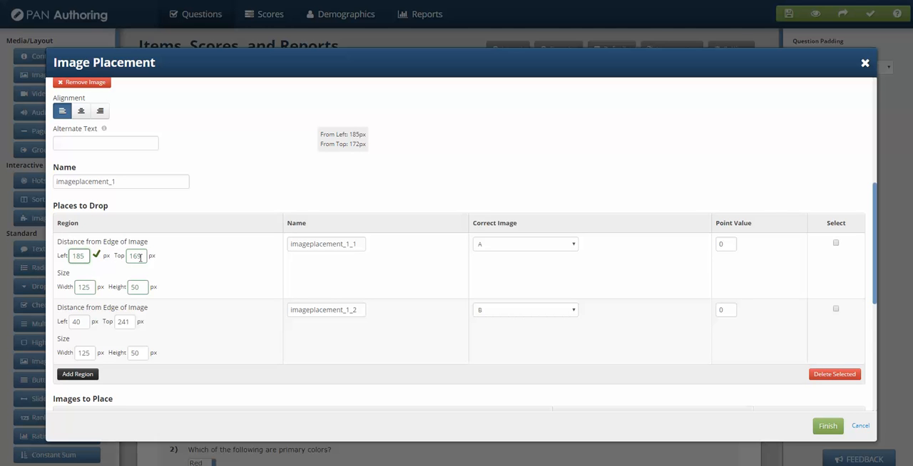
double_click(139, 256)
type("172")
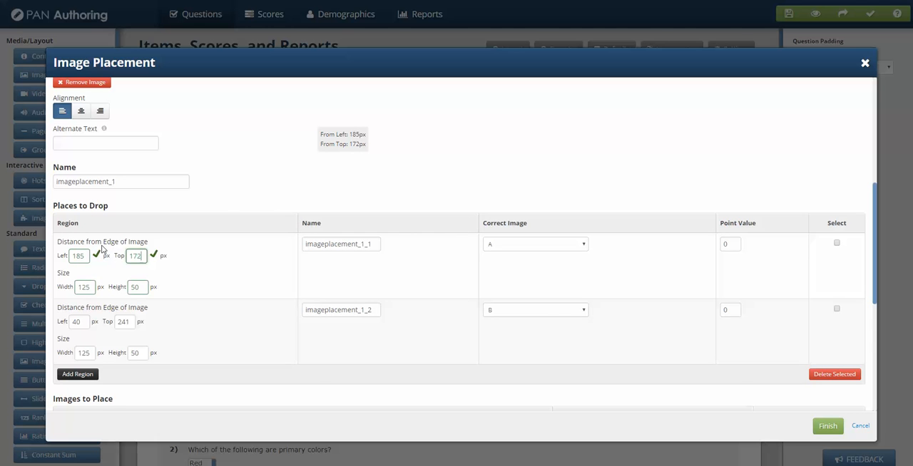
double_click(83, 287)
type("150")
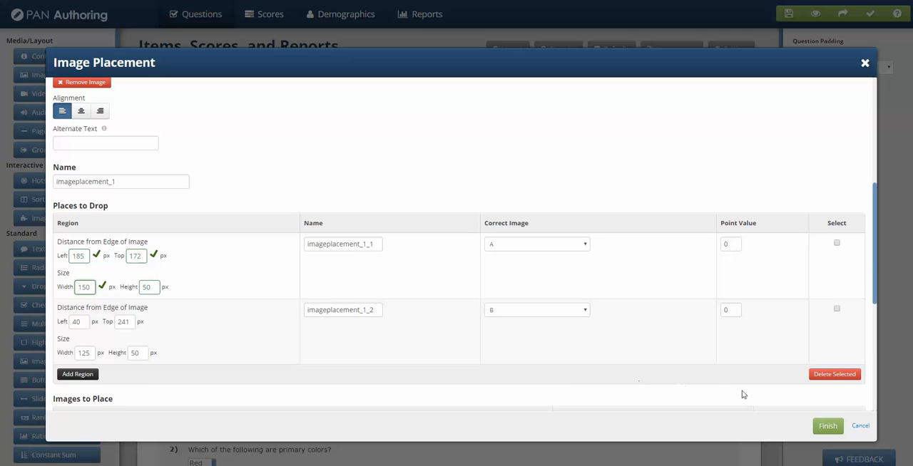
left_click(828, 425)
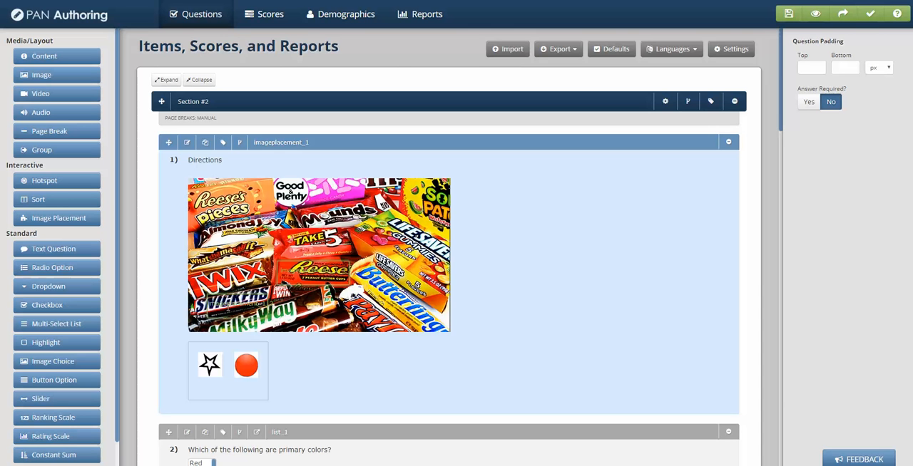
Save the latest assessment changes to open a preview, and close the preview window
scroll(516, 340, "down", 1)
scroll(518, 335, "up", 1)
left_click(817, 14)
left_click(546, 145)
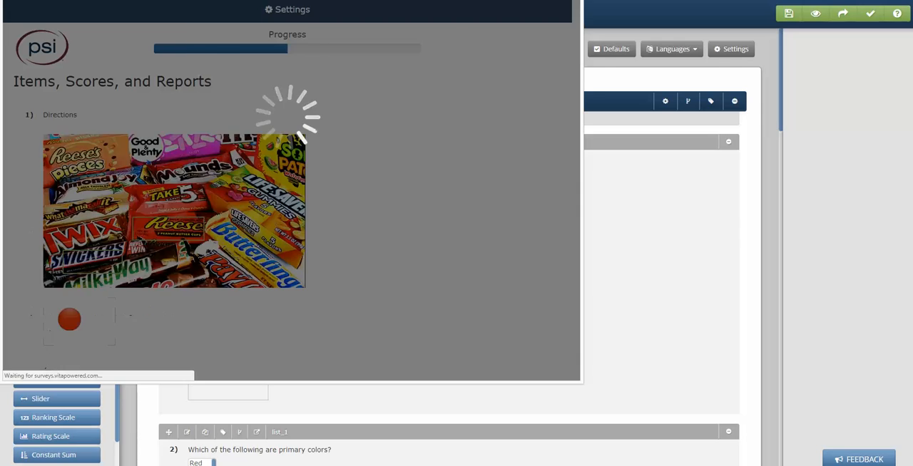
left_click(550, 0)
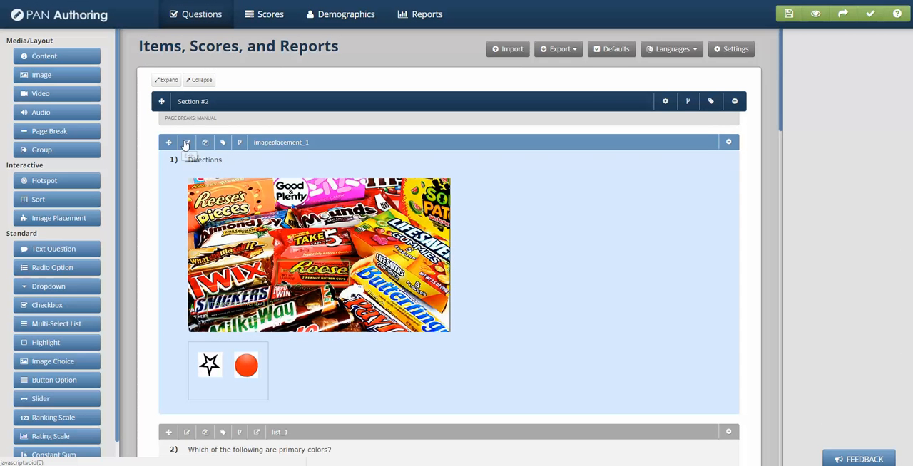
Replace the image placement question's instruction text with "Add the star to the Reeses bar and add the dot to the Snicker bar."
left_click(186, 143)
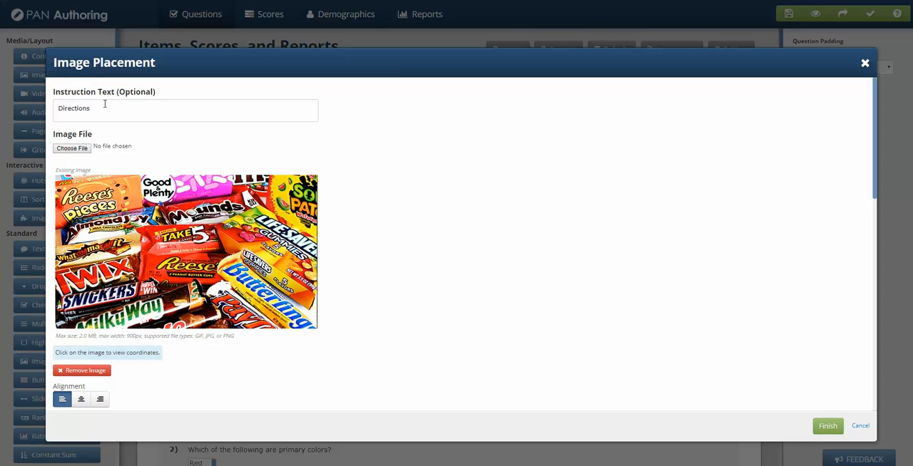
left_click(104, 103)
left_click_drag(104, 103, 33, 96)
type("Add the")
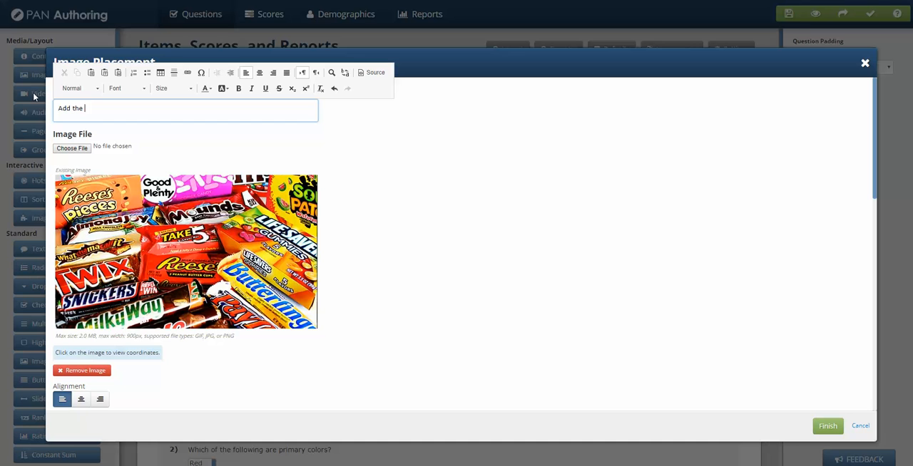
type(" star to the Reeses bar and add the dot to the Snicker bar.")
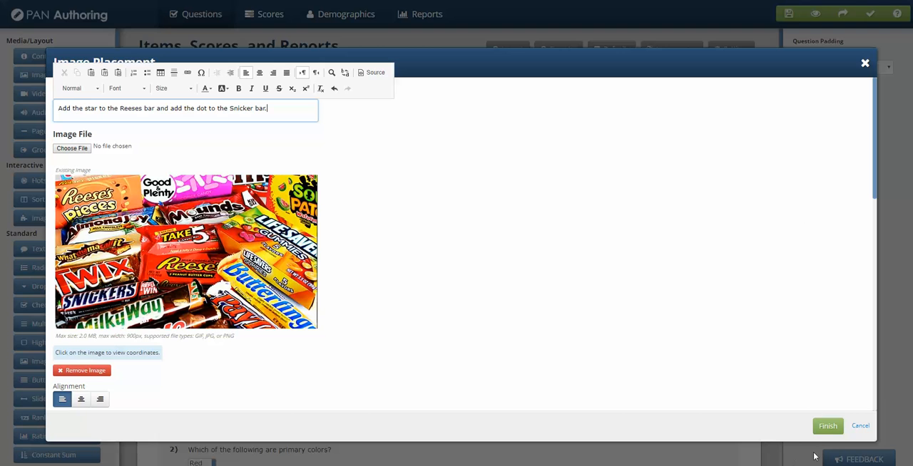
left_click(826, 427)
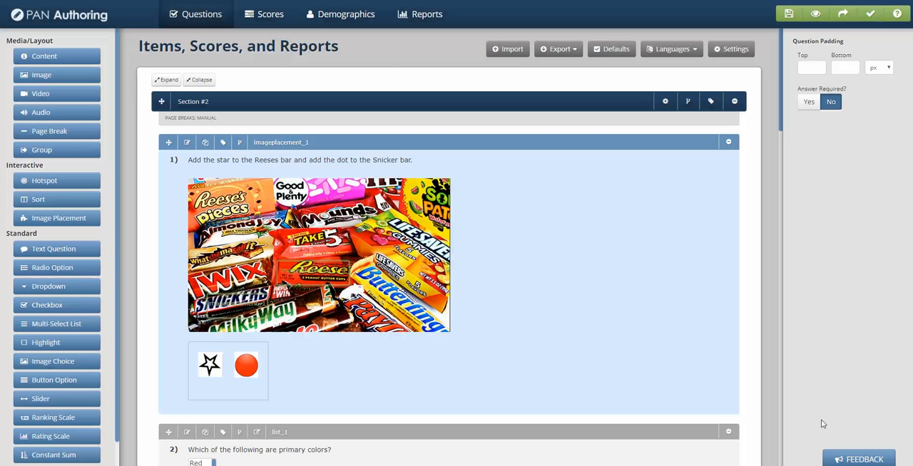
Save and preview the assessment, placing the star on the Reese's bar and the dot on the Snickers bar
left_click(813, 16)
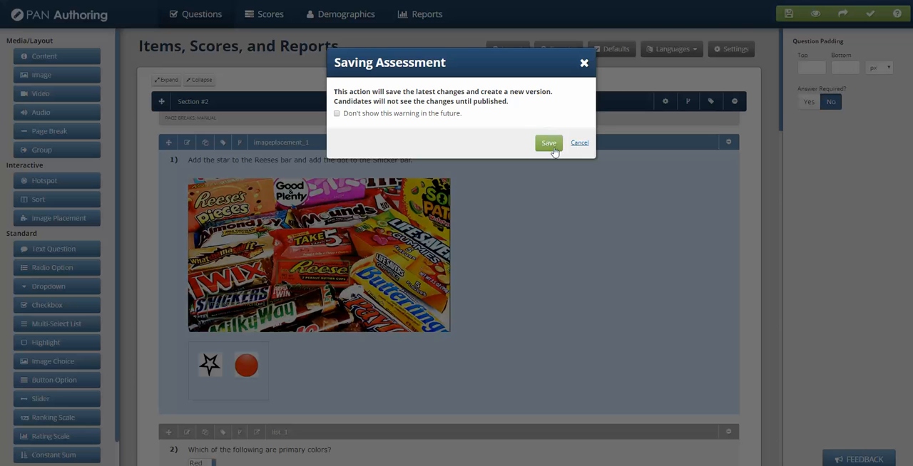
left_click(548, 144)
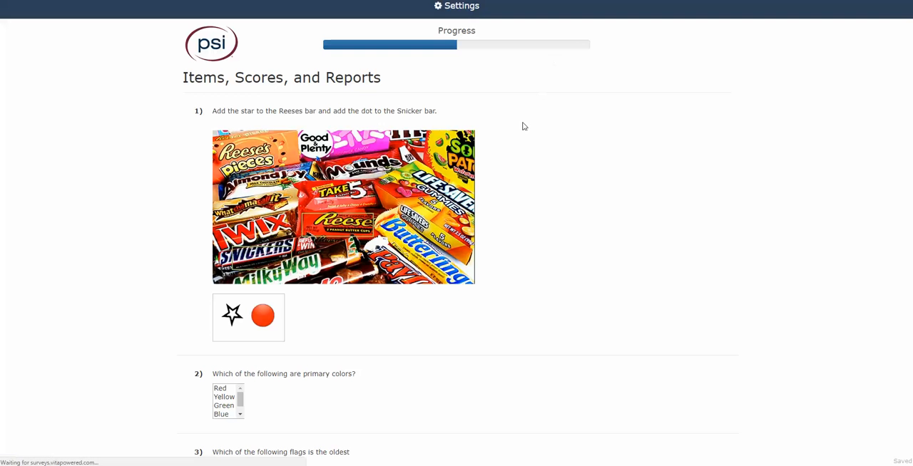
left_click_drag(230, 316, 338, 228)
left_click_drag(233, 315, 260, 265)
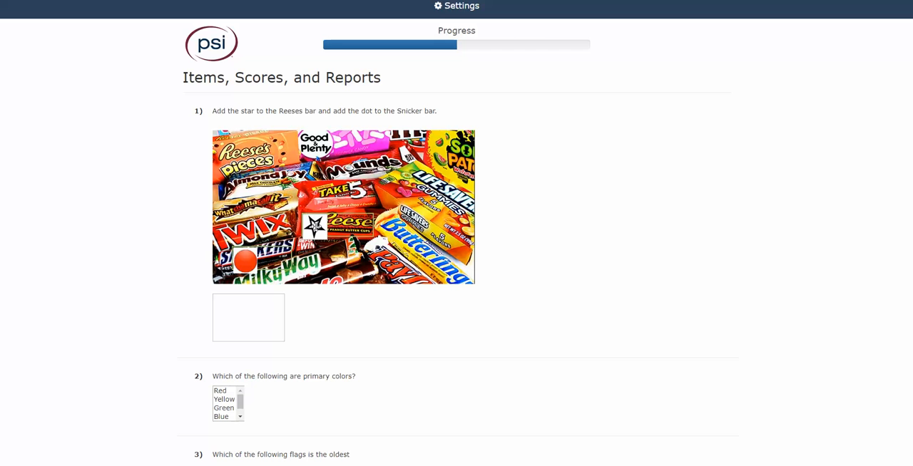
Return the dot and the star from the candy image to the box beneath it
left_click_drag(314, 227, 249, 347)
left_click_drag(246, 262, 241, 330)
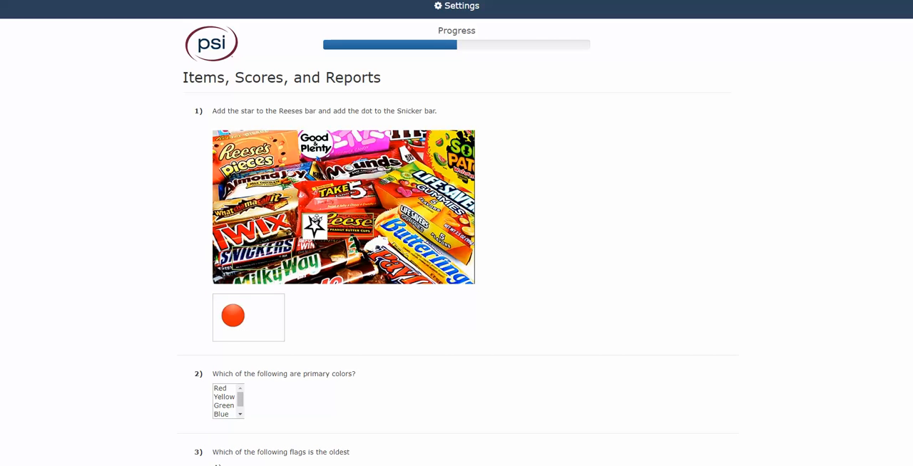
left_click_drag(314, 227, 263, 345)
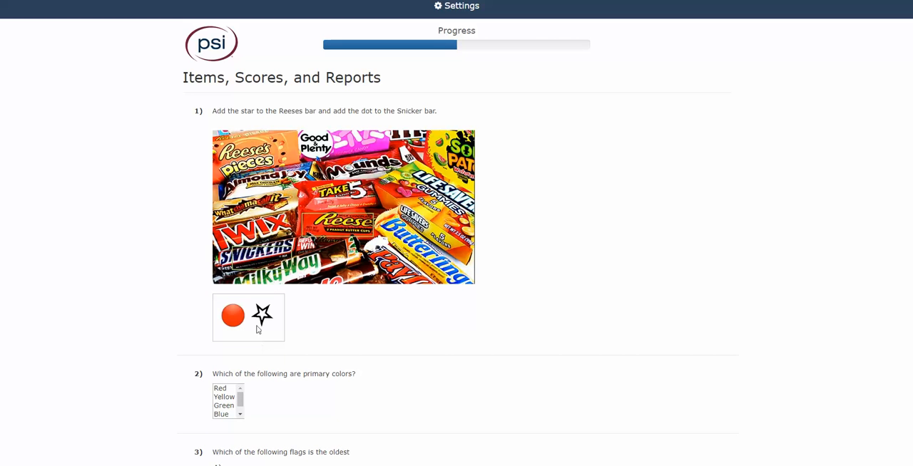
Test the reversed answer by placing the dot on the Reese's bar and the star on the Snickers bar
left_click_drag(233, 314, 316, 261)
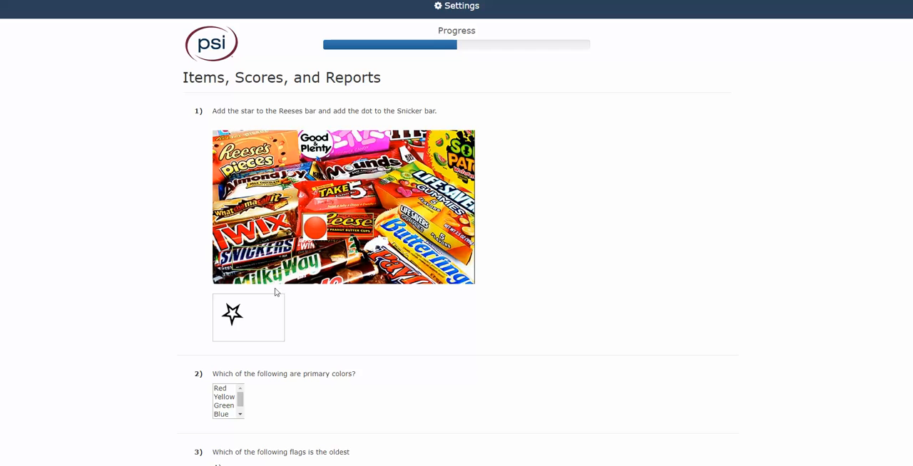
left_click_drag(232, 315, 286, 268)
left_click_drag(232, 313, 244, 258)
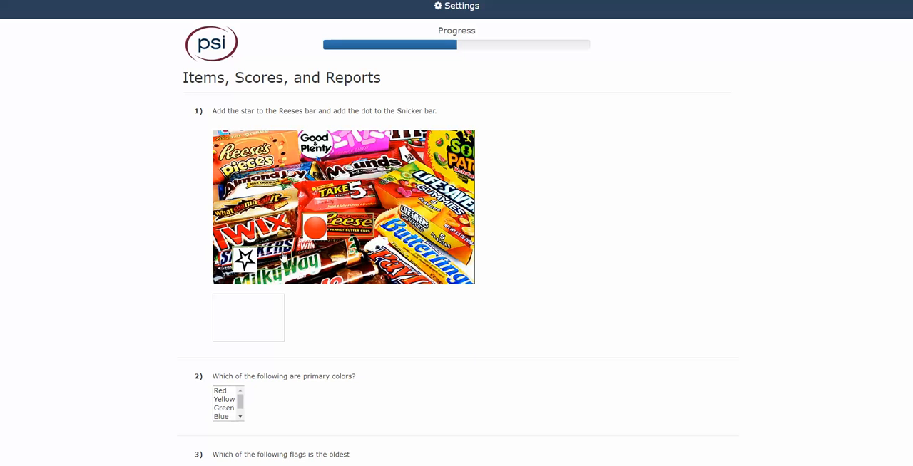